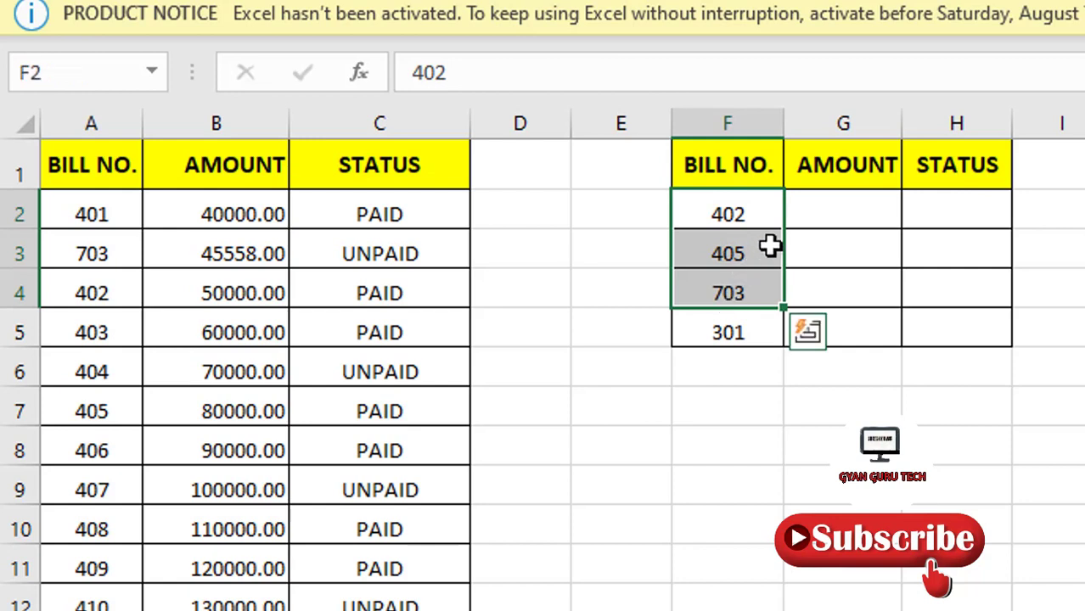
left_click(849, 214)
left_click(977, 195)
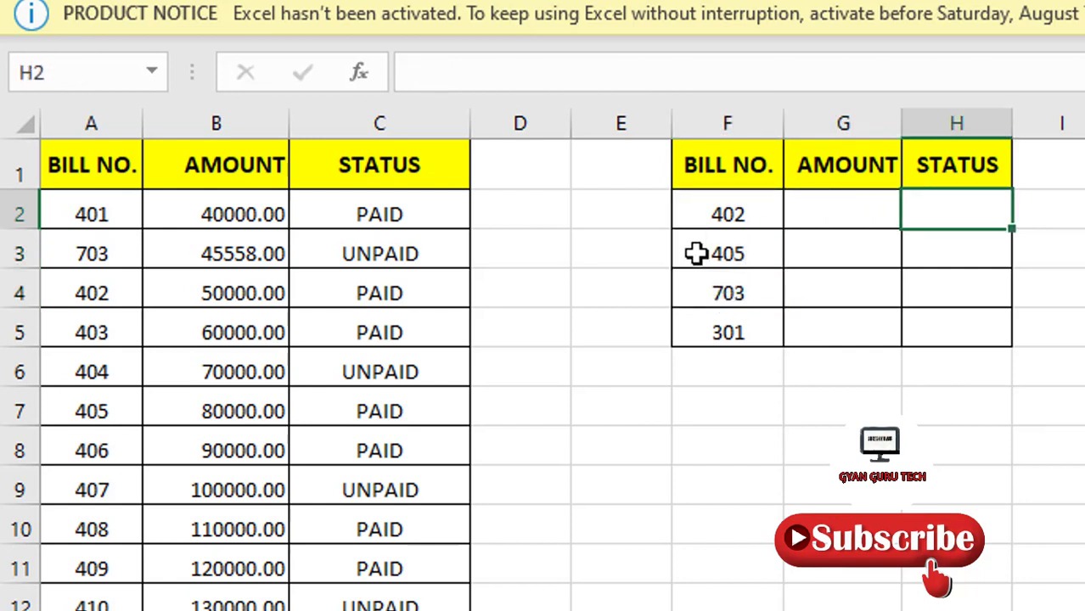
left_click(717, 223)
left_click(822, 216)
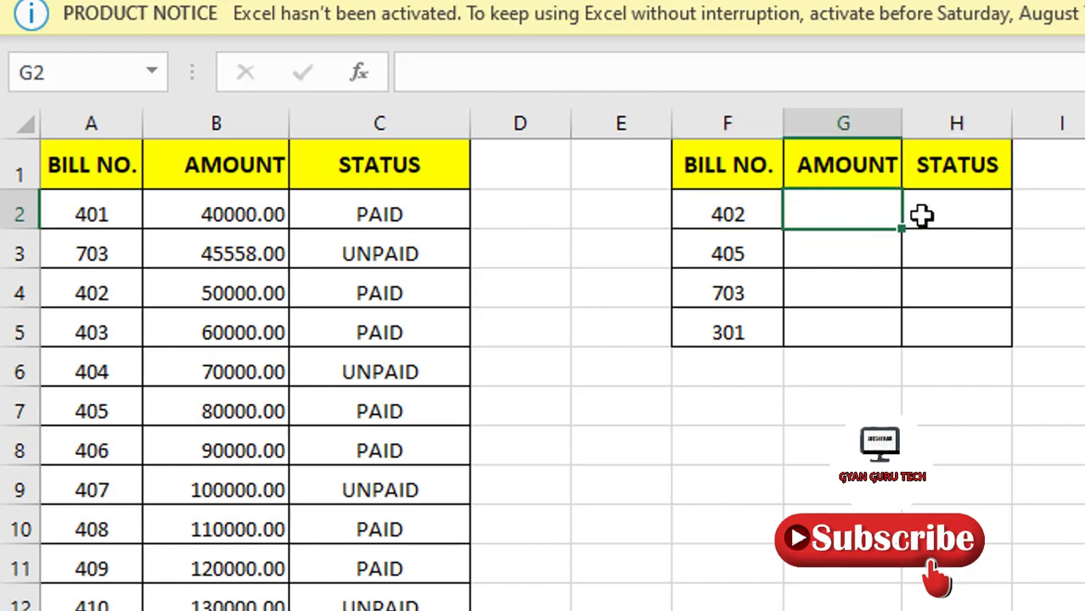
left_click(960, 216)
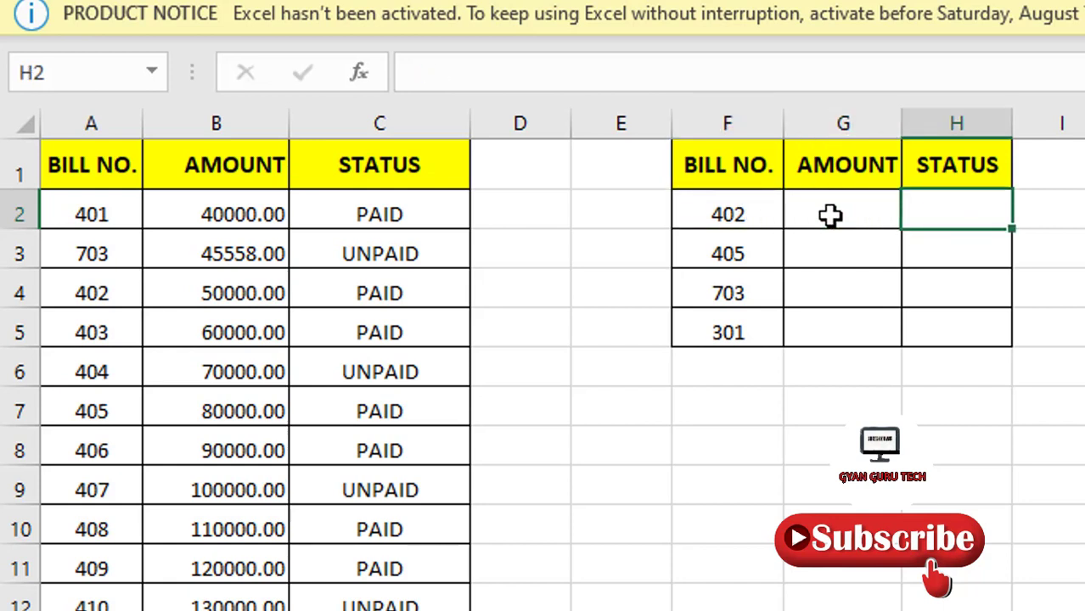
Step: Start an XLOOKUP formula in cell G2 with F2 as the lookup value
left_click(829, 216)
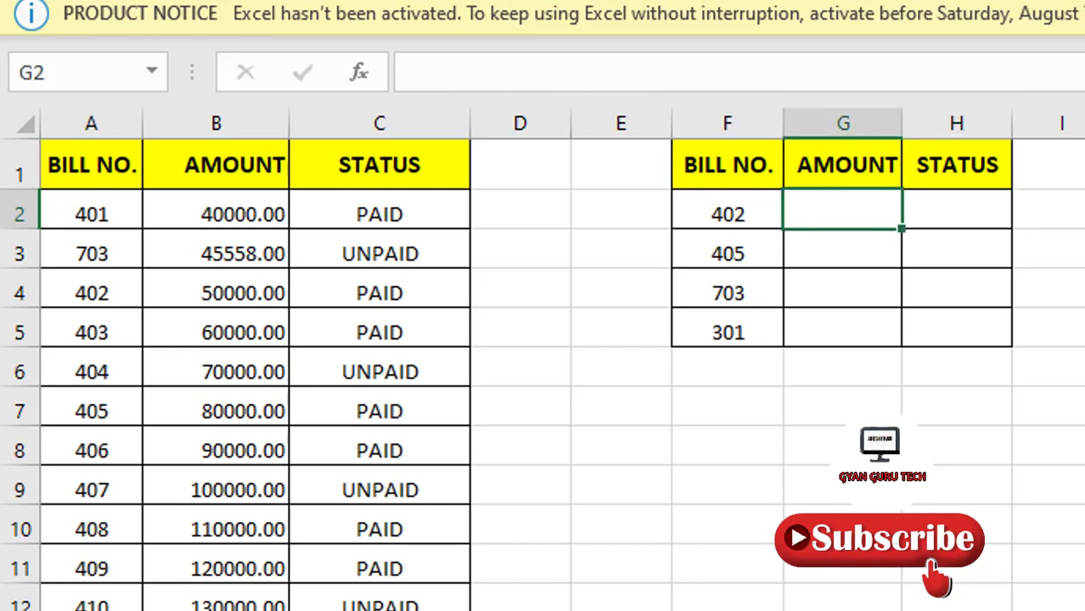
type("=")
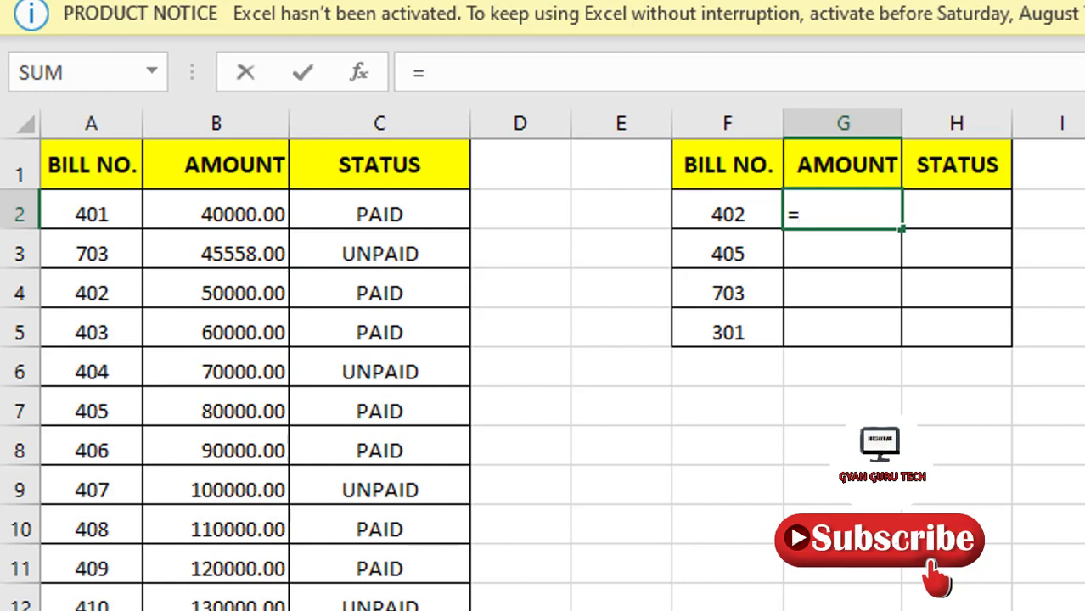
type("X")
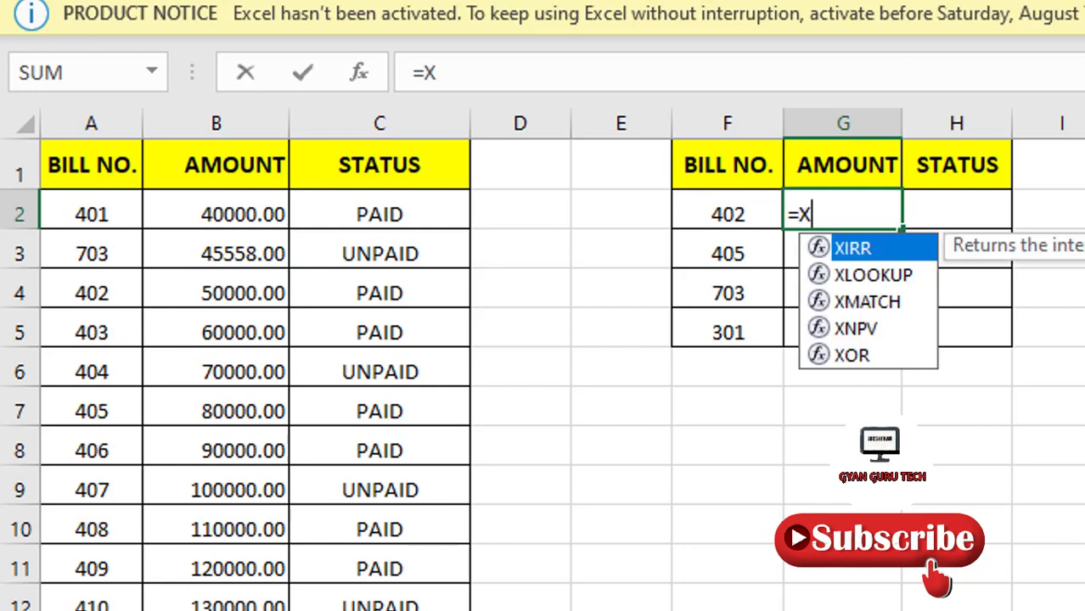
left_click(866, 271)
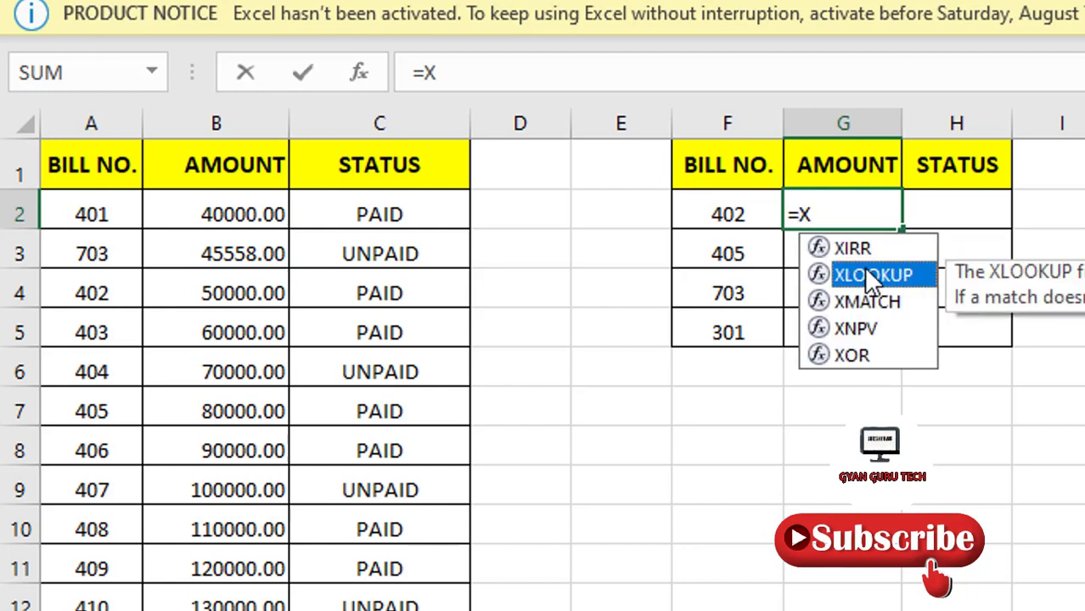
double_click(867, 273)
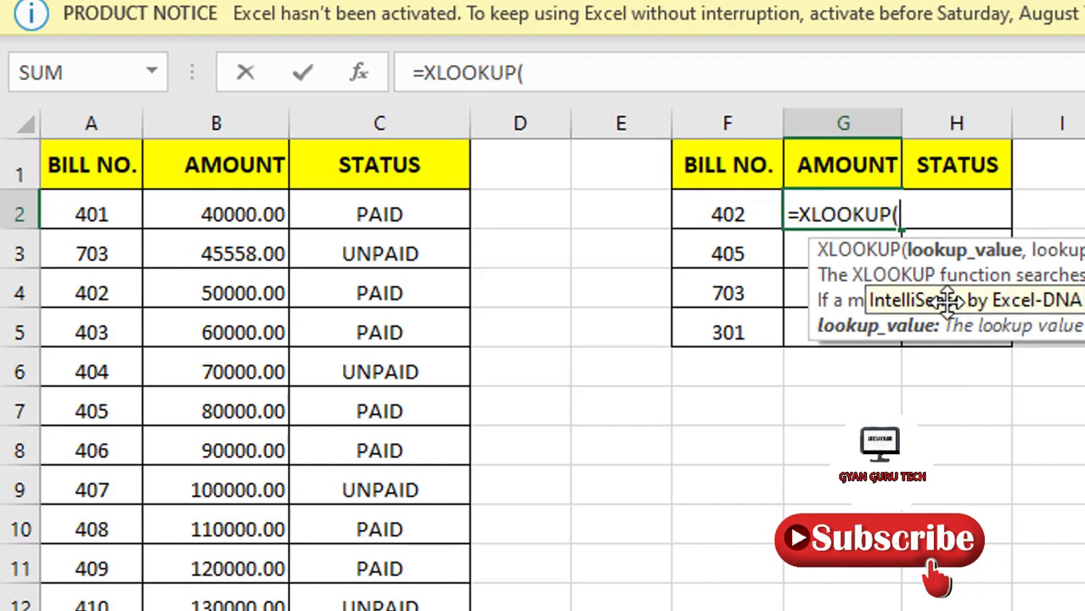
left_click(717, 211)
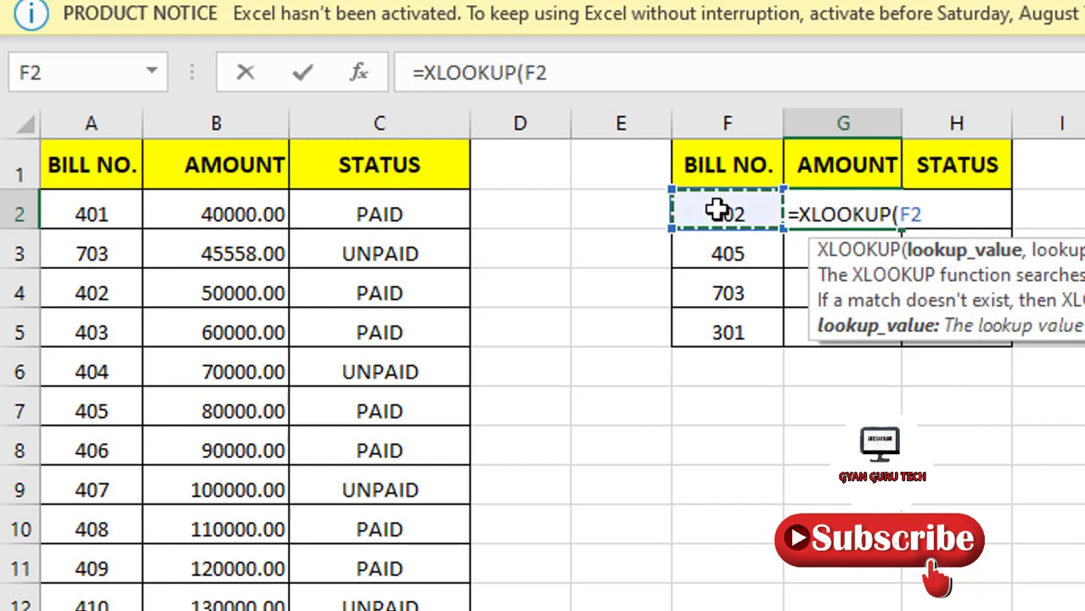
type(",")
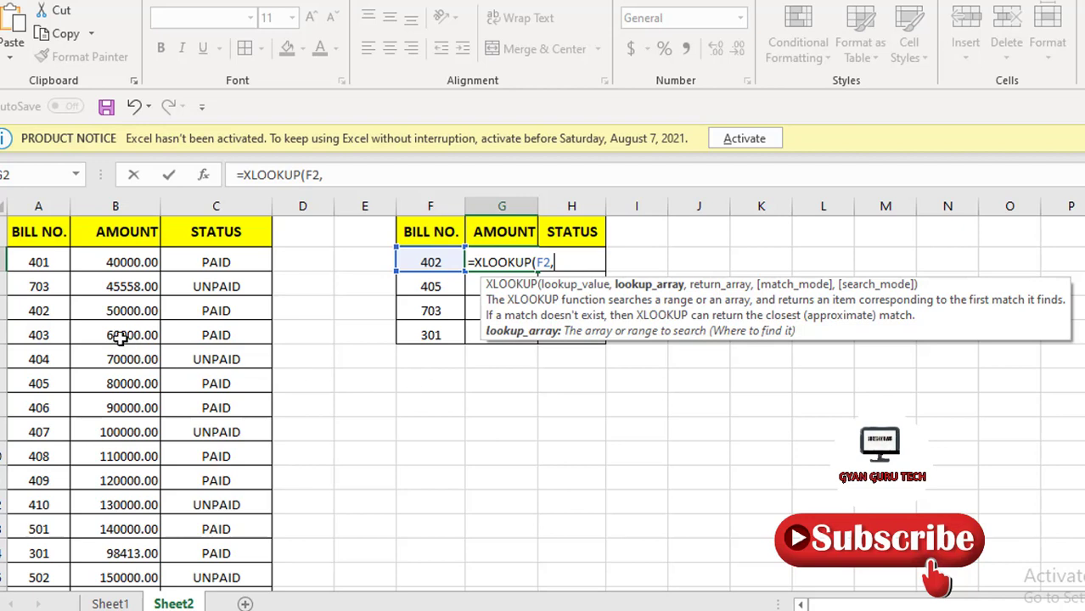
Step: Complete the G2 formula with lookup array A:A, return array B:B and match mode 0, and fill it down to G5
left_click(37, 204)
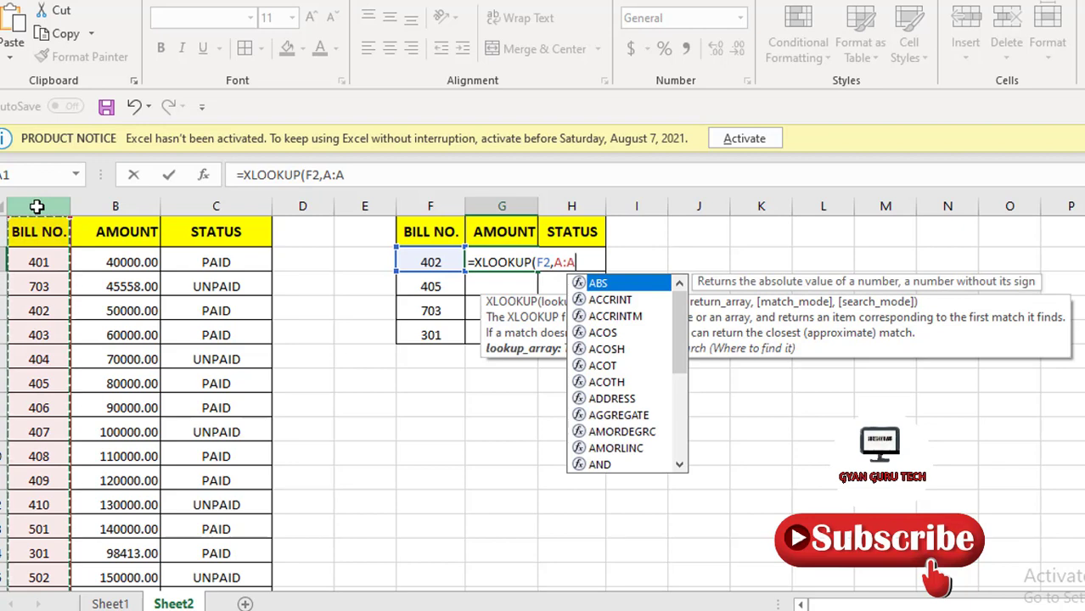
type(",")
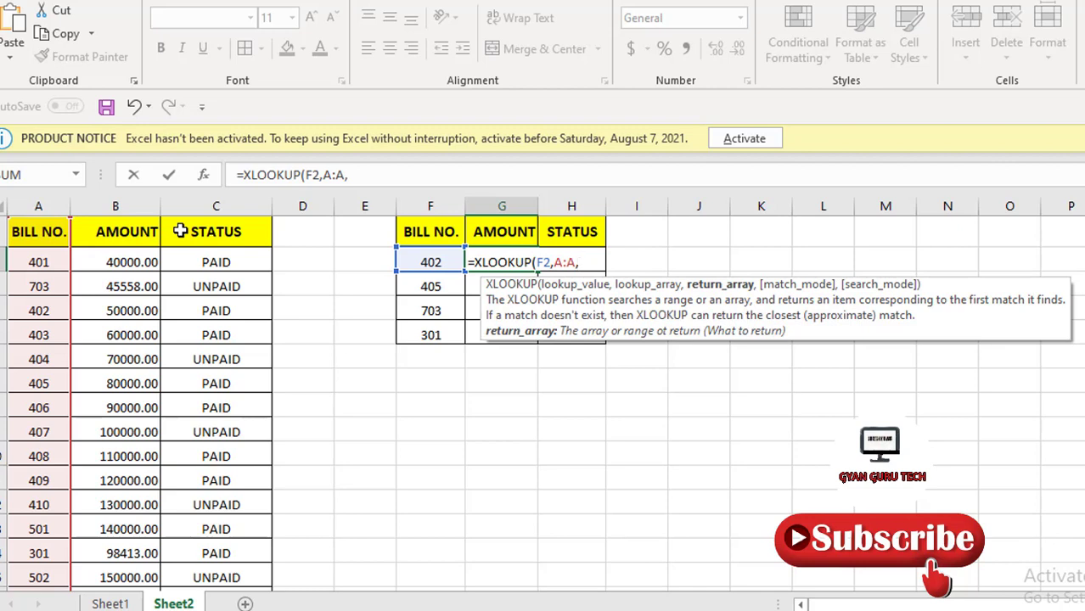
left_click(115, 206)
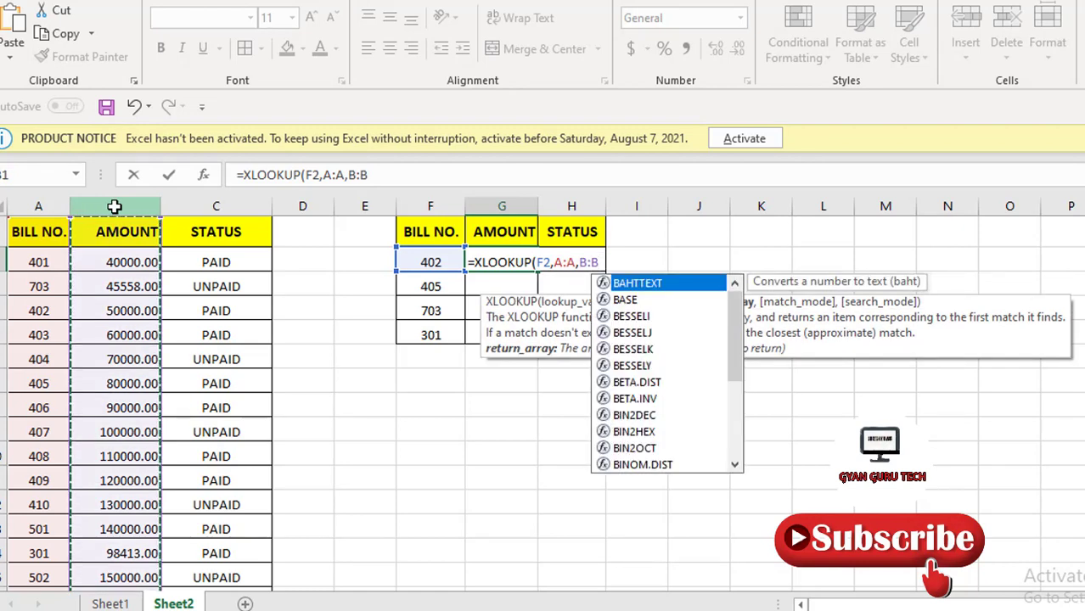
type(",")
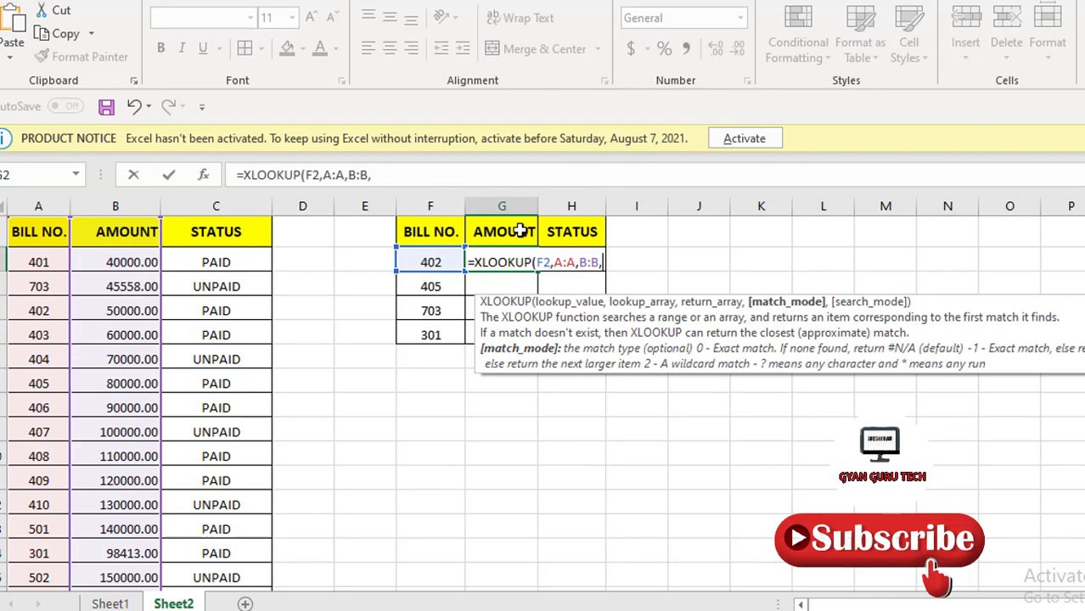
type("0")
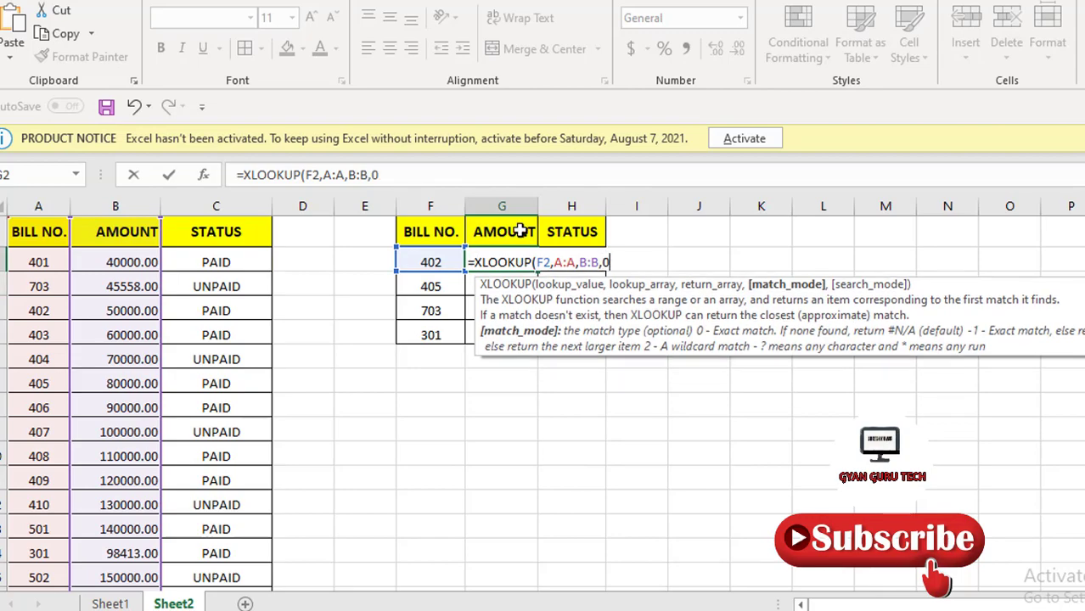
type(")")
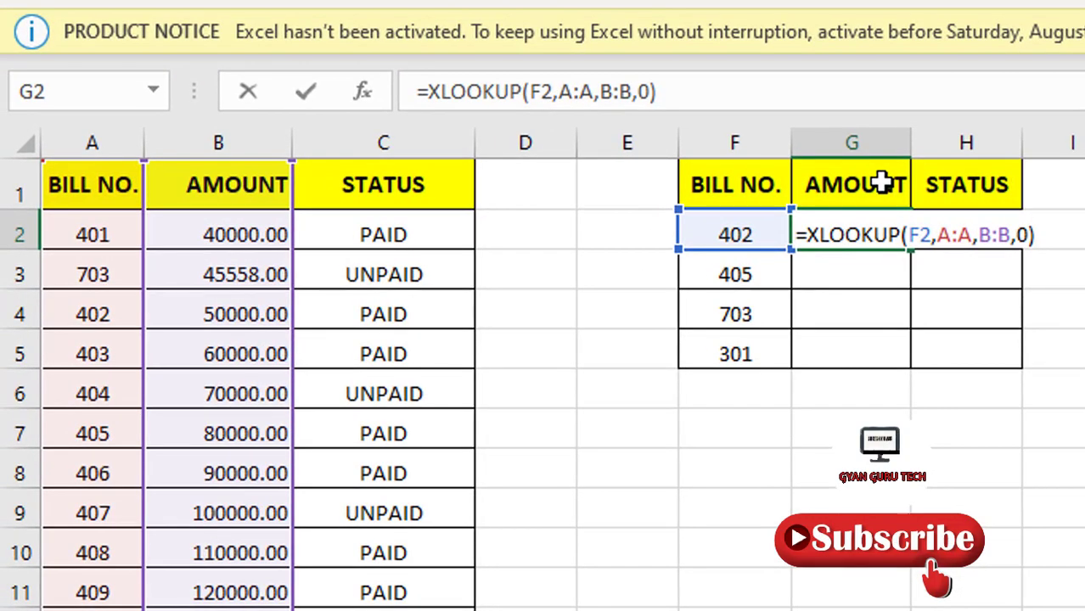
key("Return")
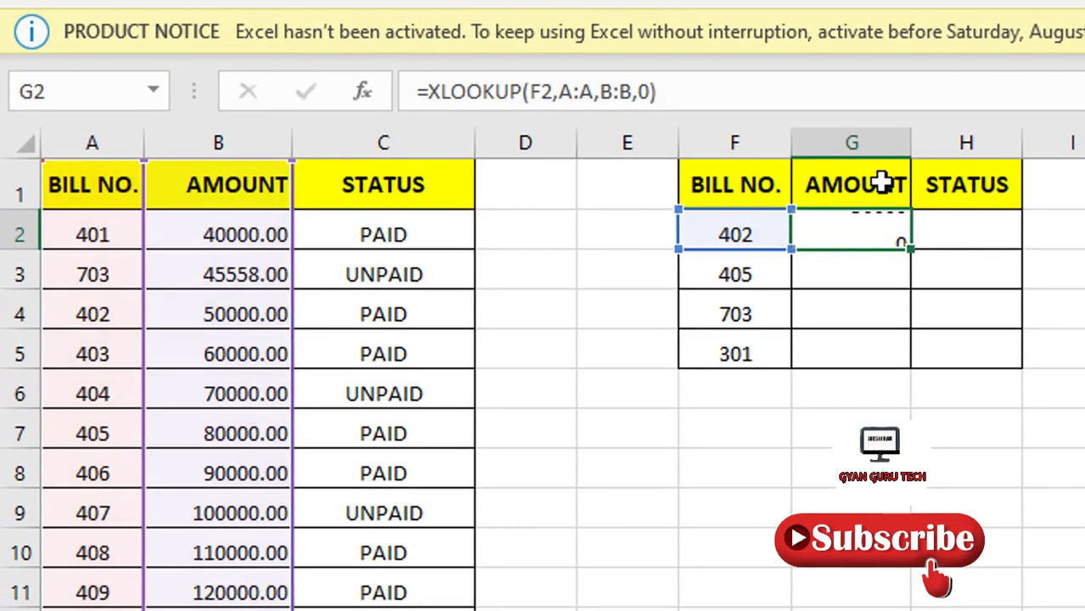
left_click(887, 230)
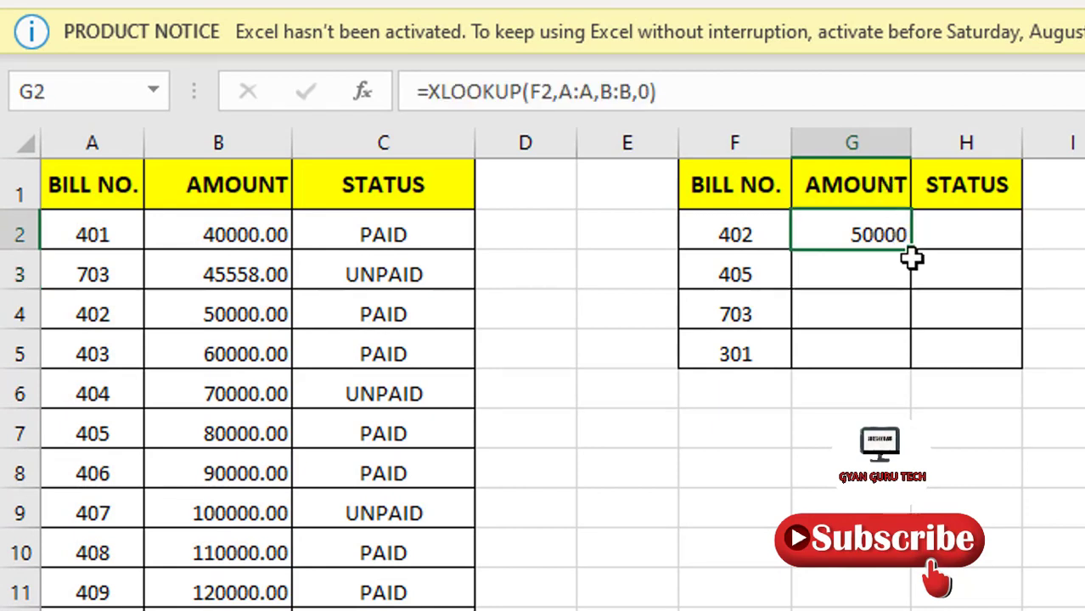
left_click_drag(913, 249, 888, 367)
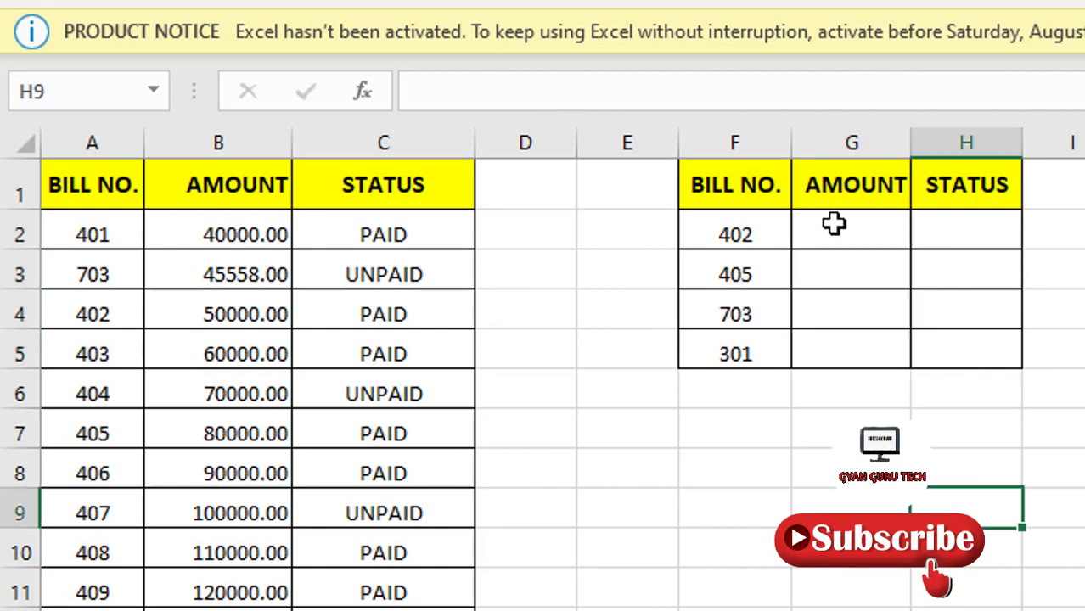
Step: Start an XLOOKUP formula across cells G2:H2 with F2 as the lookup value
left_click(973, 227)
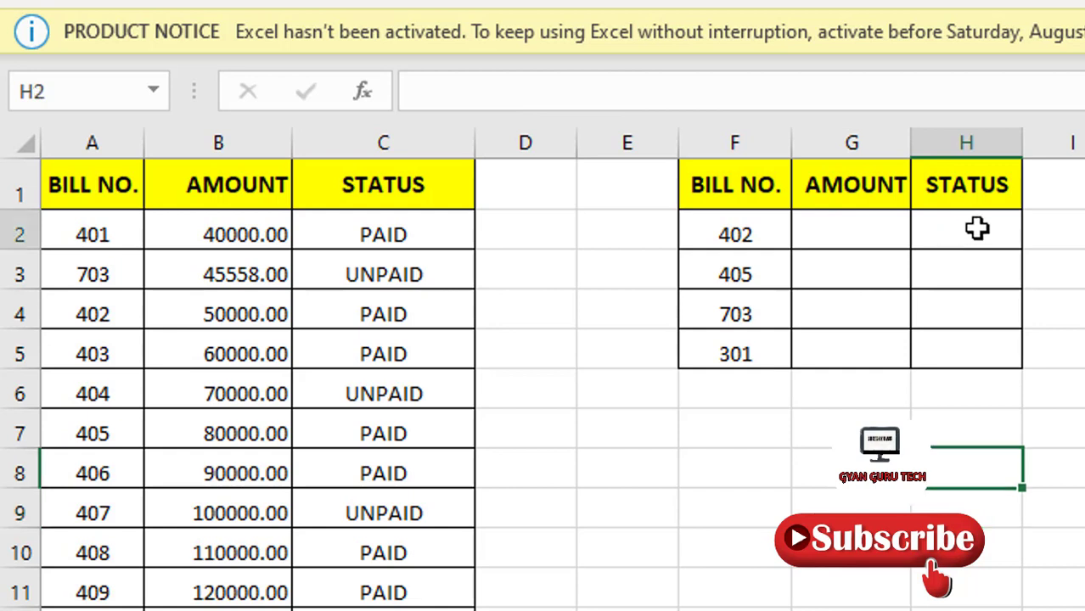
left_click(849, 231)
left_click_drag(851, 231, 944, 236)
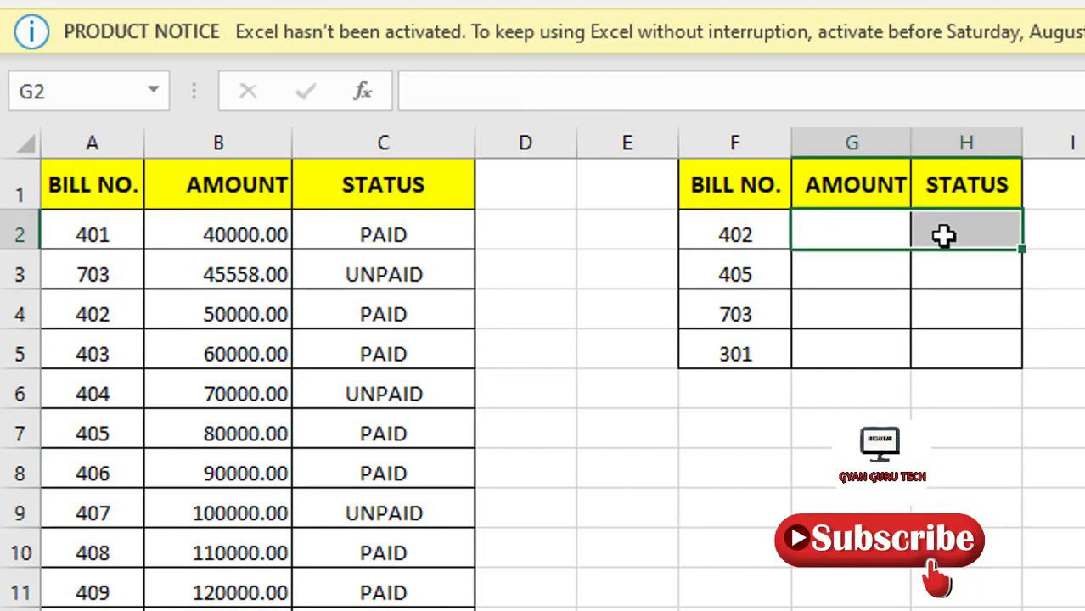
type("=")
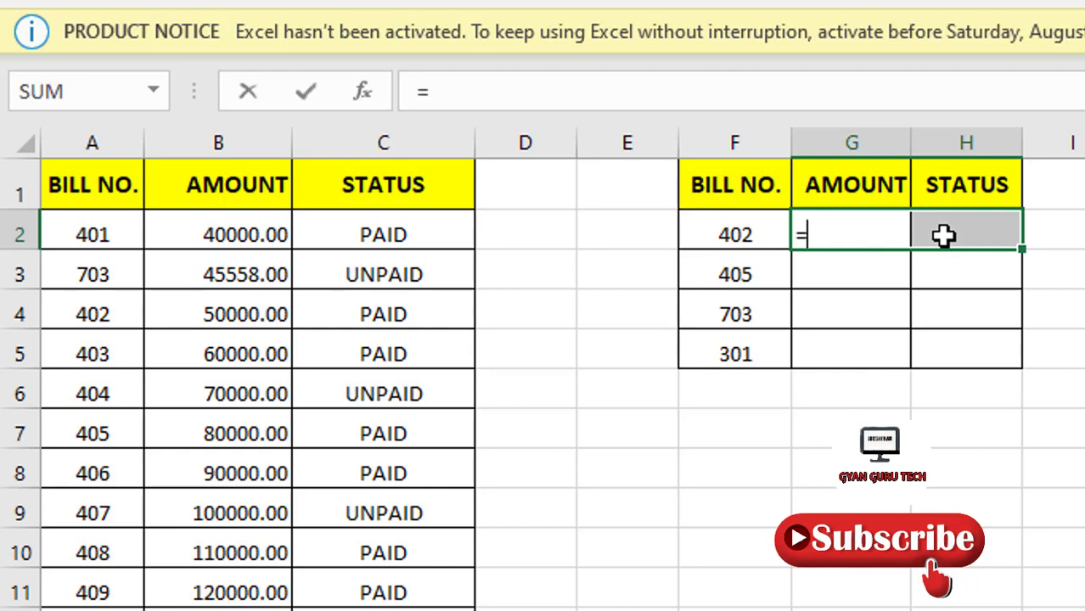
type("XL")
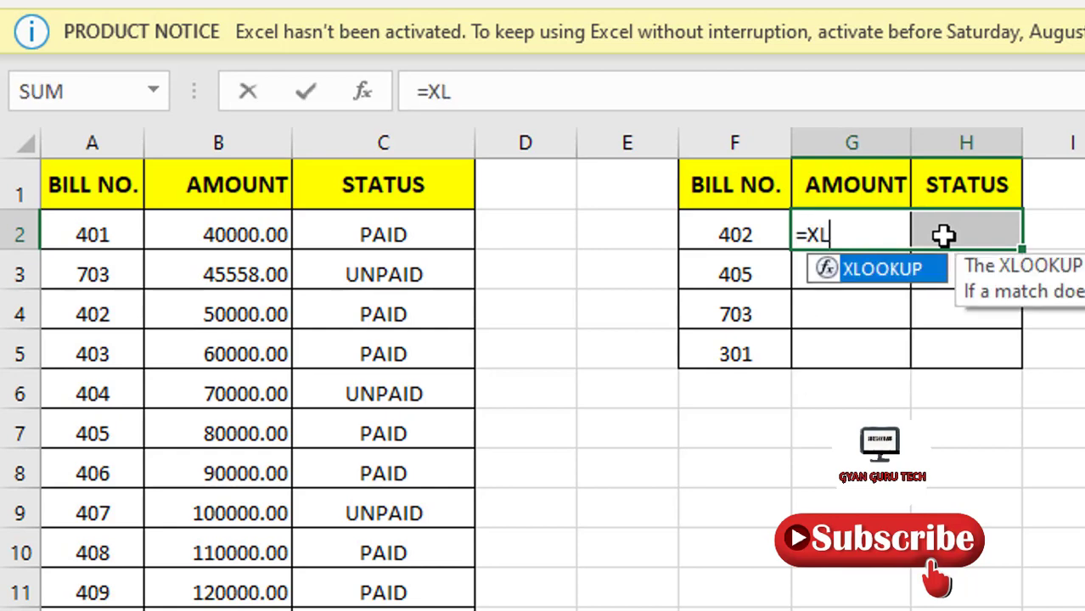
key("Tab")
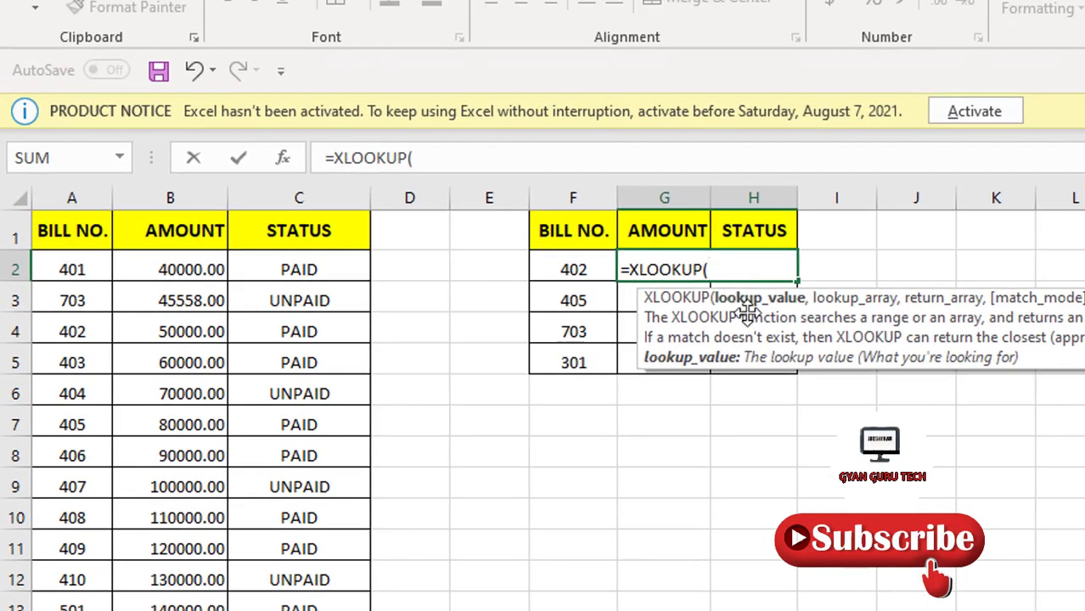
left_click(578, 269)
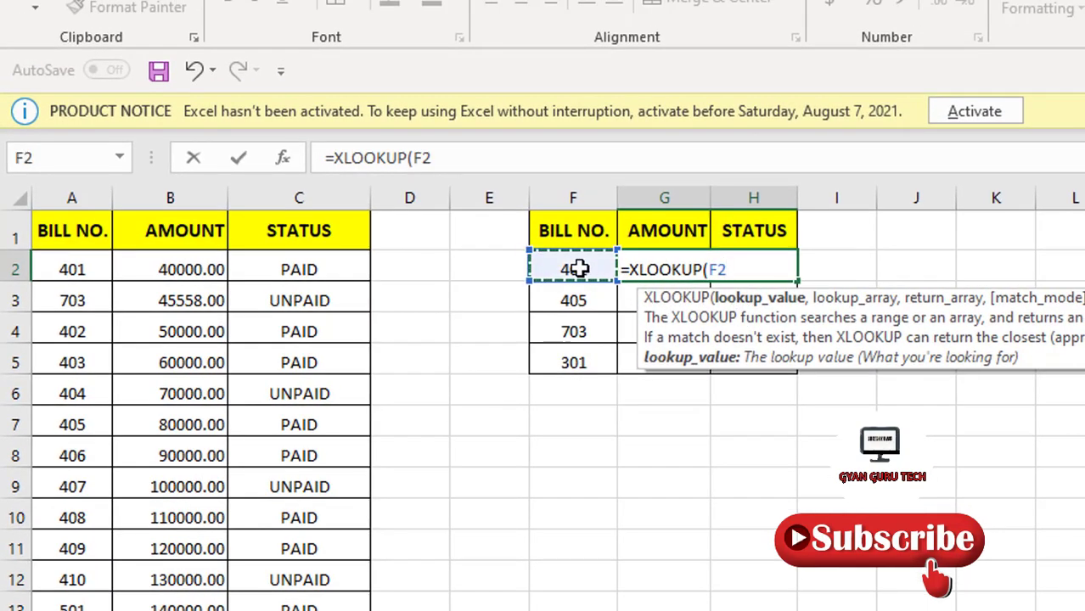
type(",")
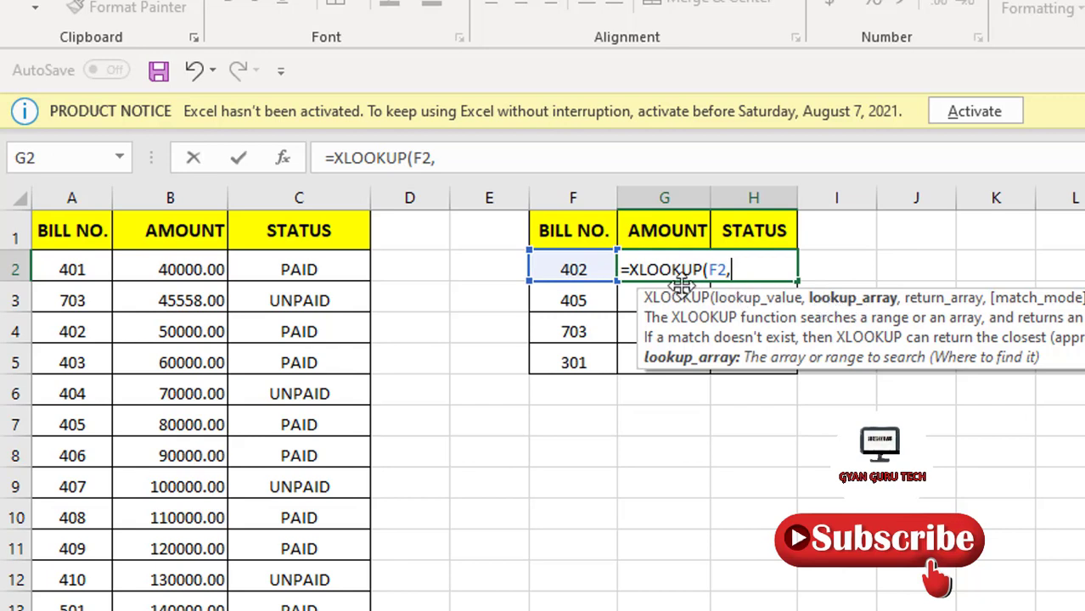
Step: Complete the formula as the array formula =XLOOKUP(F2,A:A,B:C) in G2:H2 and fill it down to row 5
left_click(64, 188)
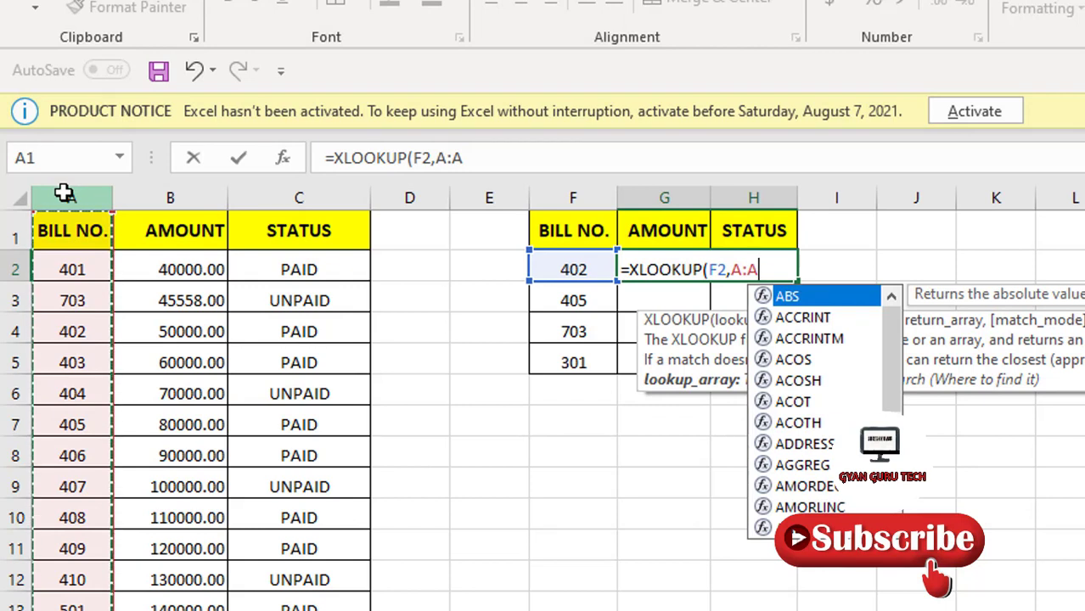
type(",")
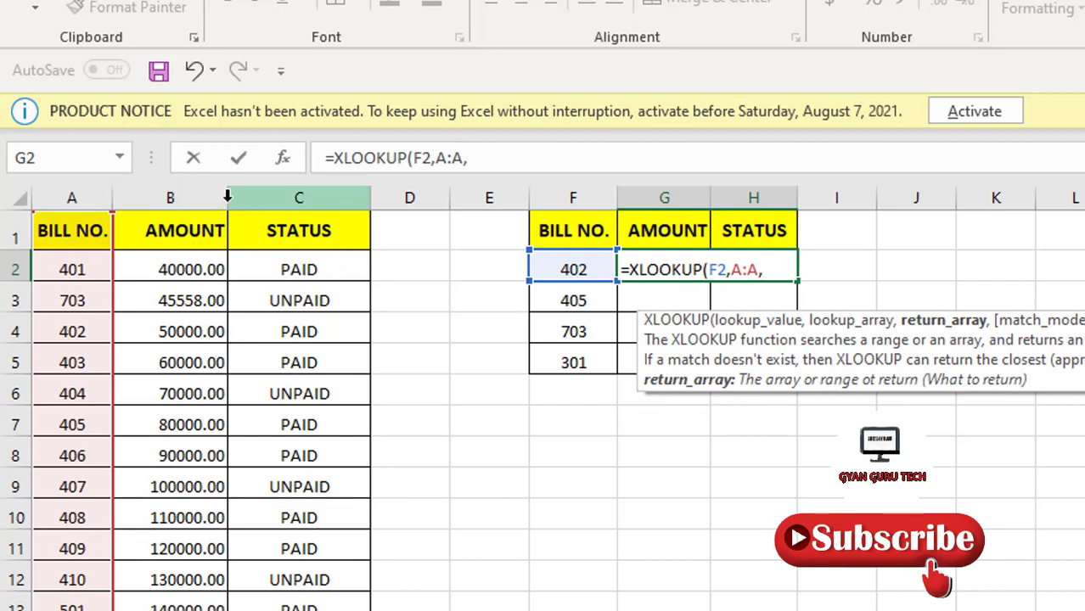
left_click_drag(170, 193, 289, 199)
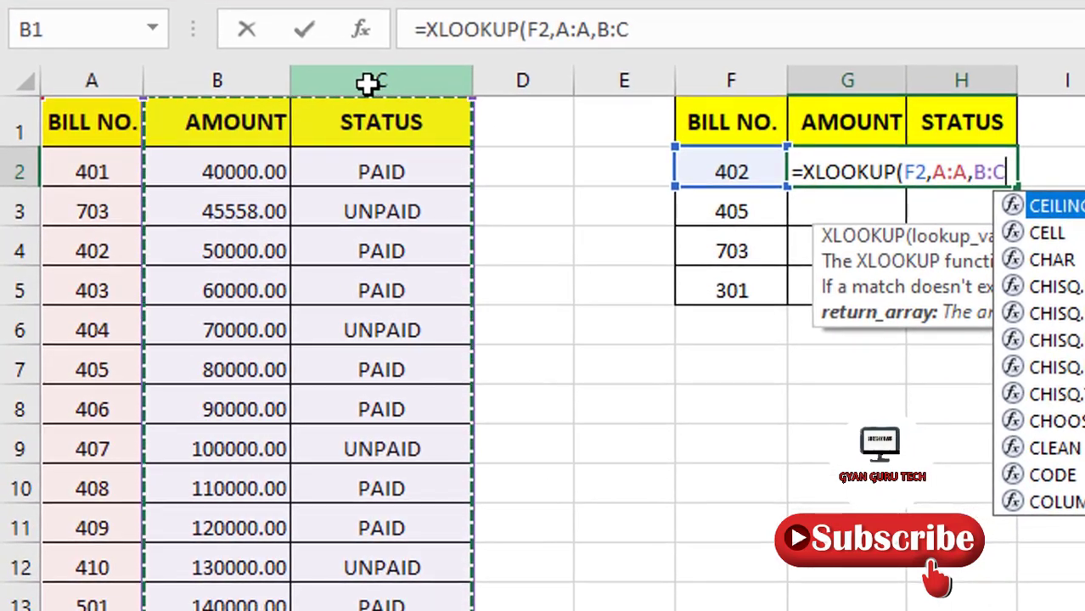
key("BackSpace")
type(")")
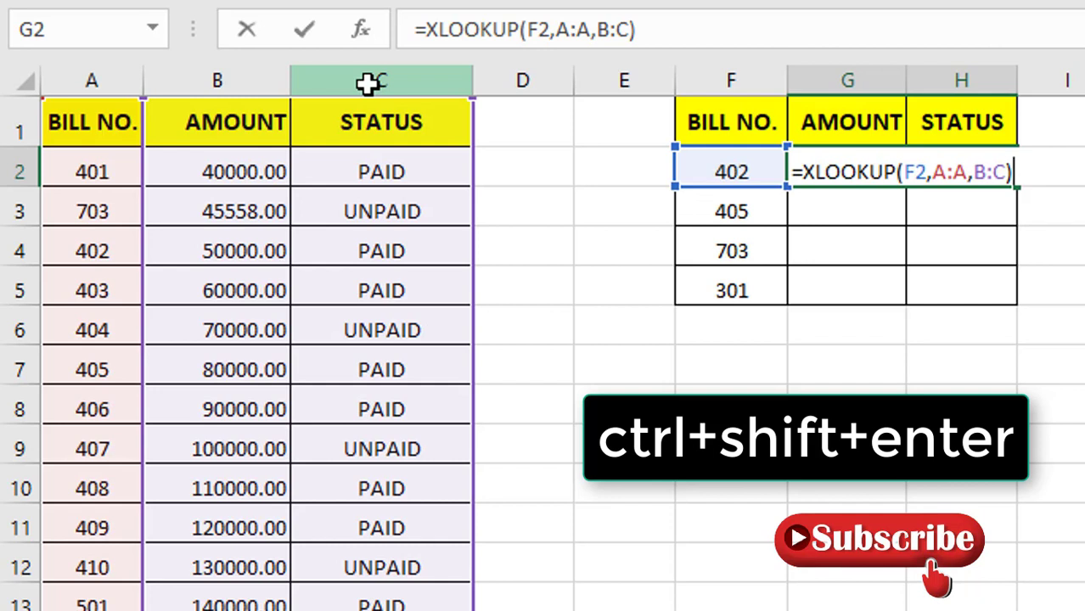
key("ctrl+shift+Return")
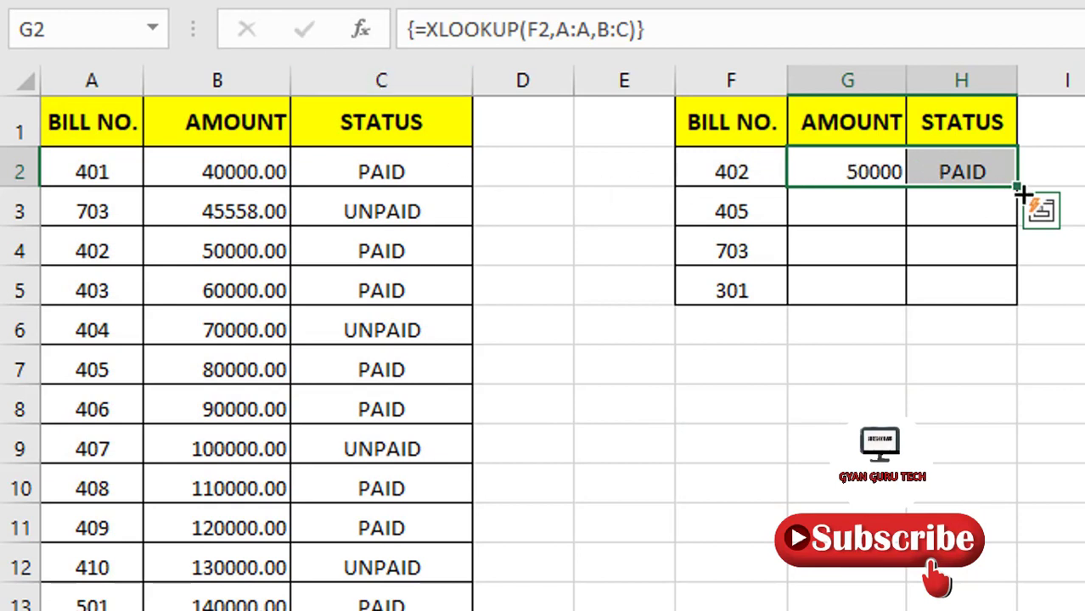
left_click_drag(1016, 189, 1012, 293)
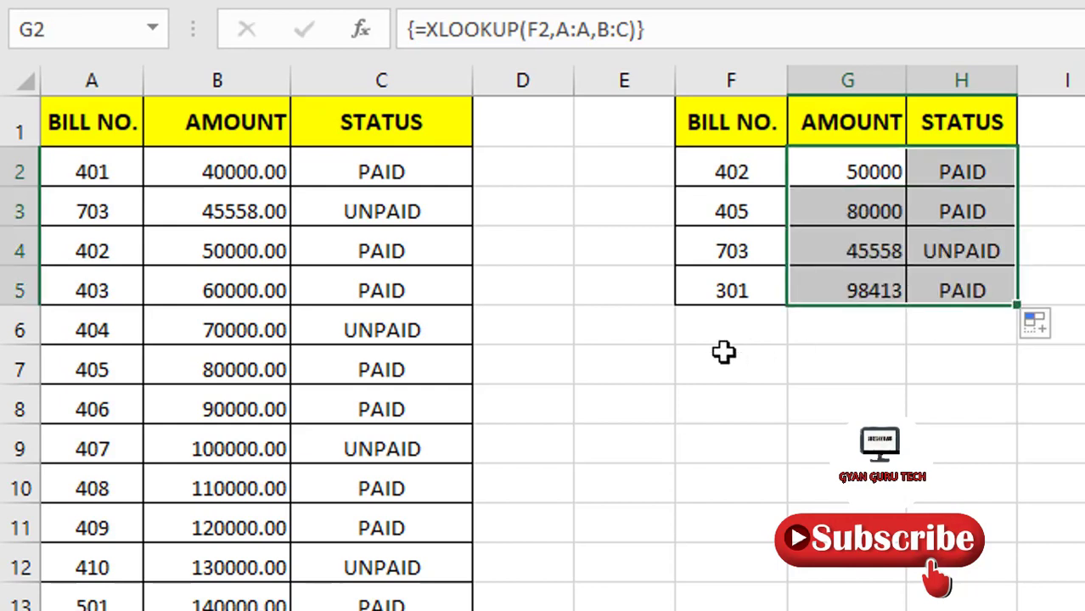
Step: Change the bill number in cell F3 to 401
left_click(721, 213)
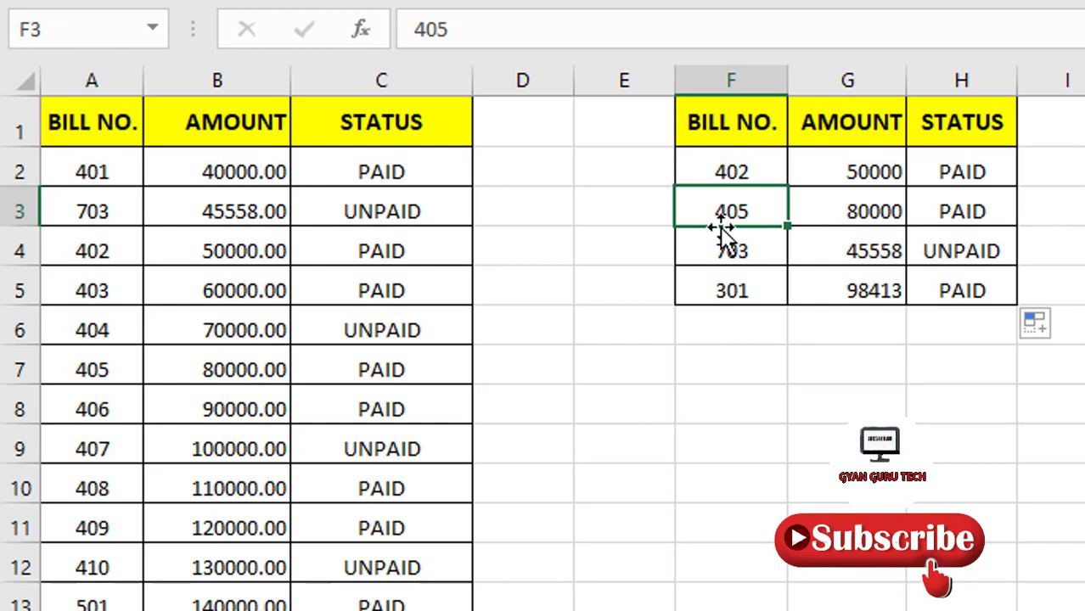
type("401")
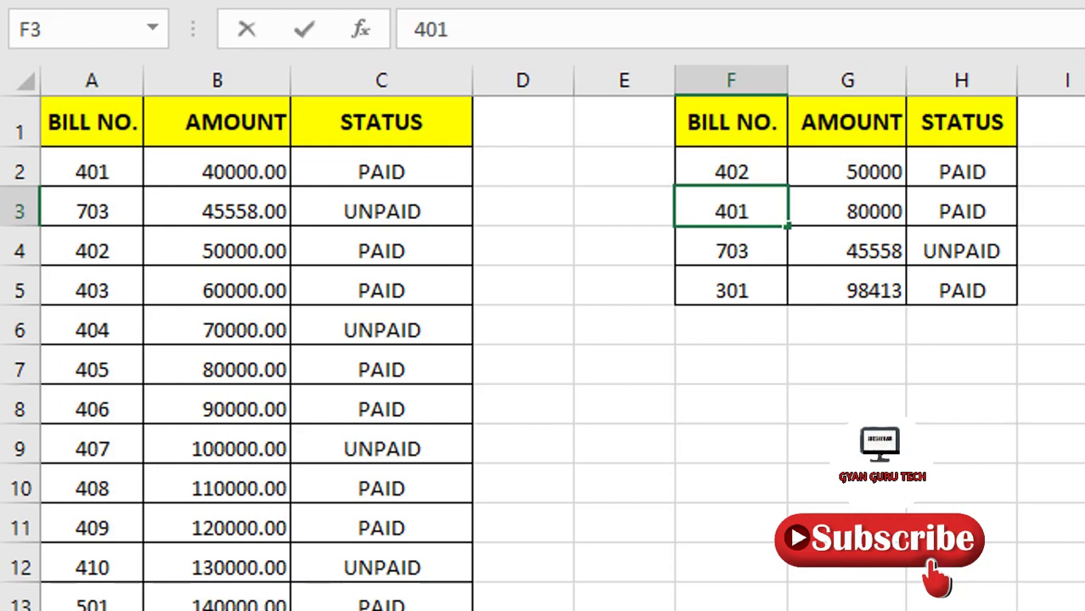
key("Return")
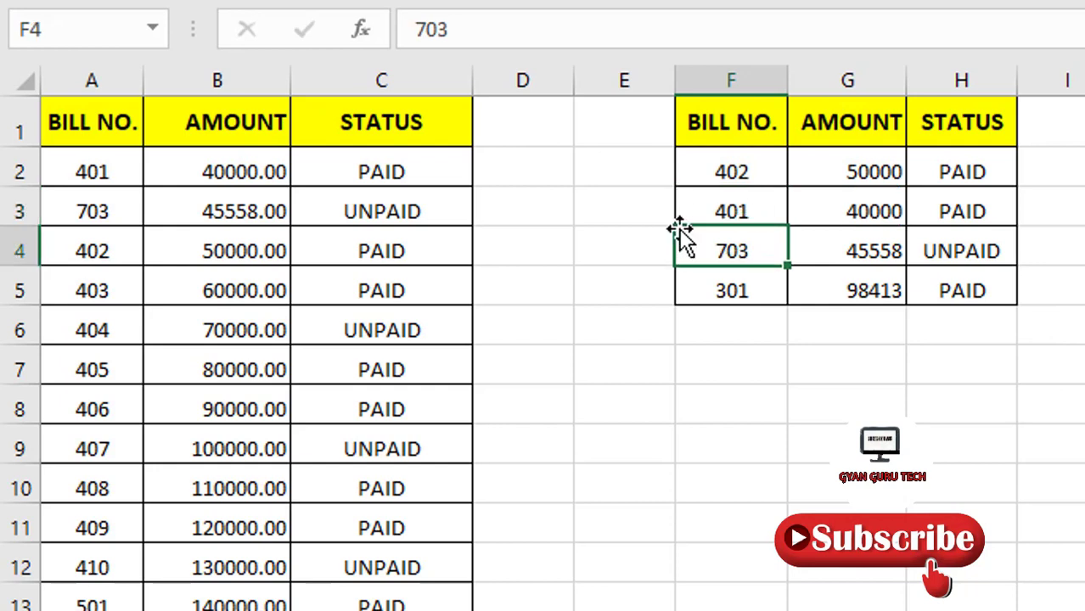
Step: Compare the lookup result in F3:H3 with the source record for bill 401 in A2:C2
left_click_drag(746, 213, 957, 216)
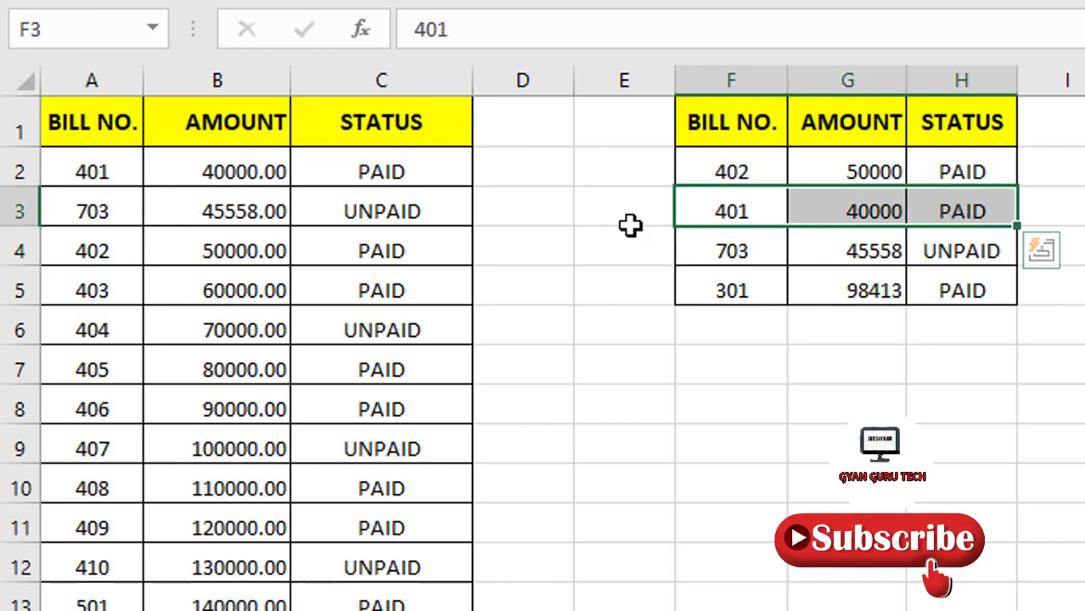
left_click(146, 171)
left_click_drag(146, 171, 420, 169)
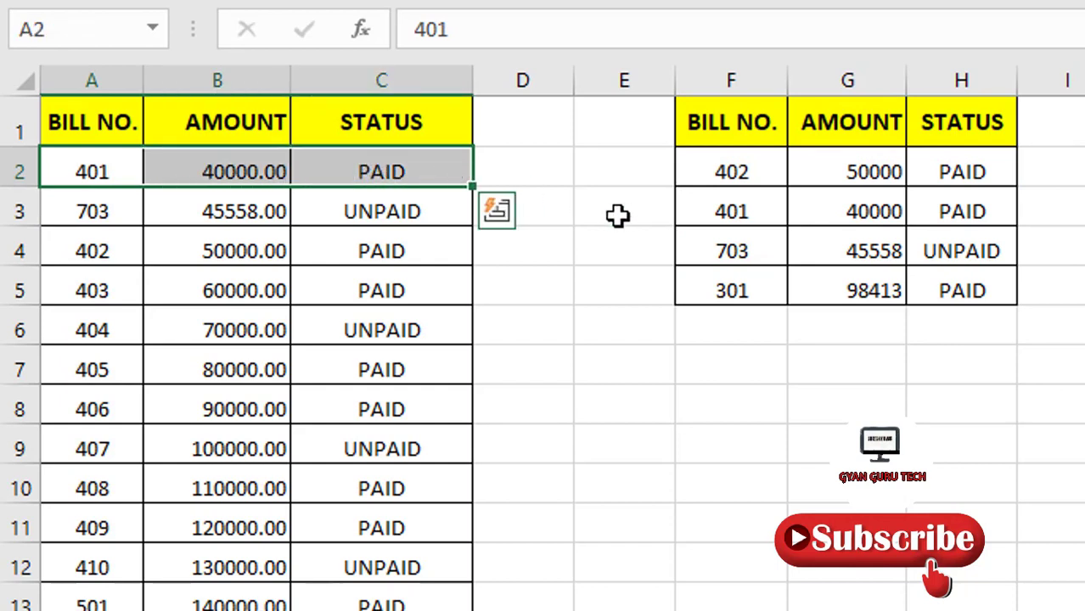
left_click(773, 213)
left_click_drag(773, 214, 969, 212)
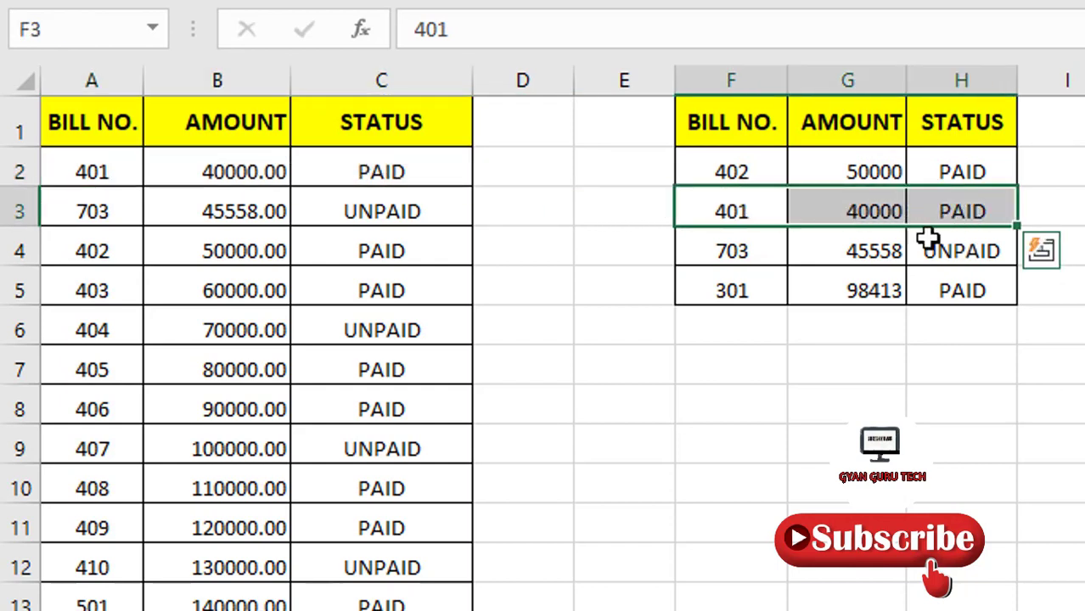
Step: Try to delete the individual array formula results in cells G4 and H4
left_click(860, 251)
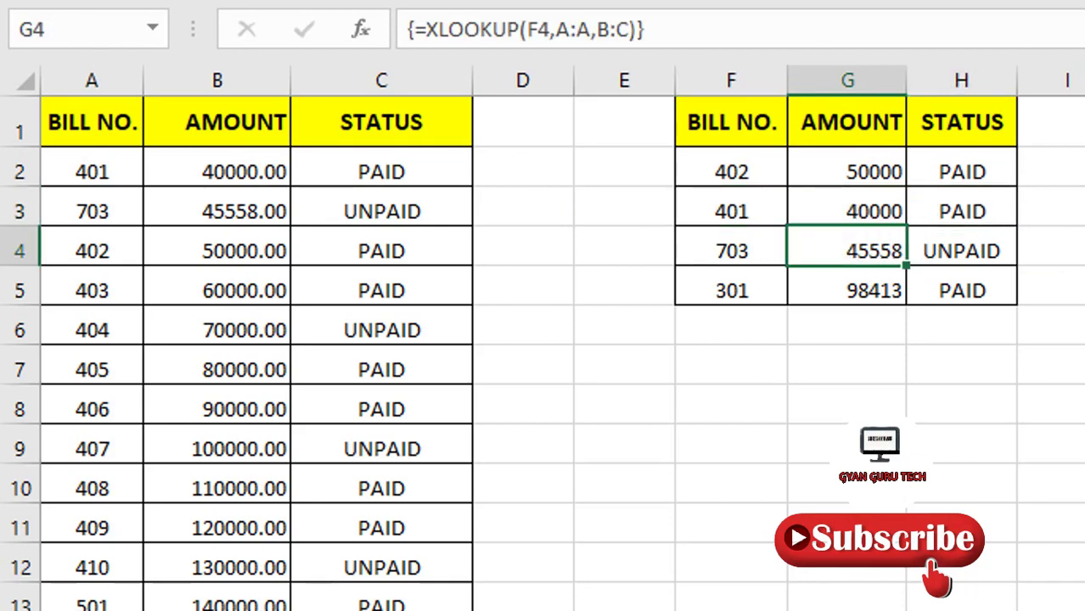
key("Delete")
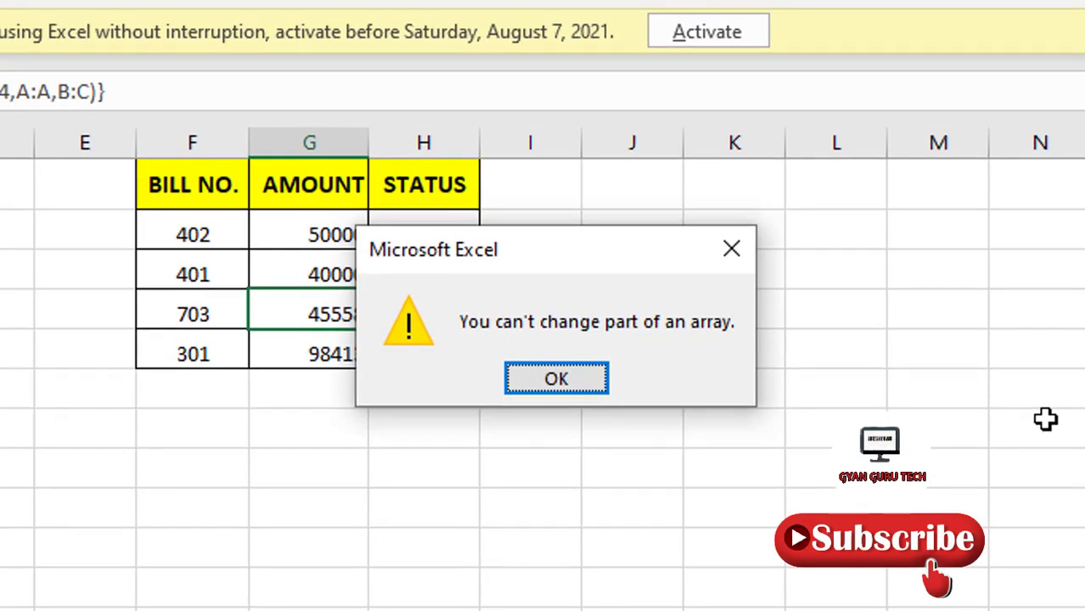
left_click(732, 249)
left_click(398, 319)
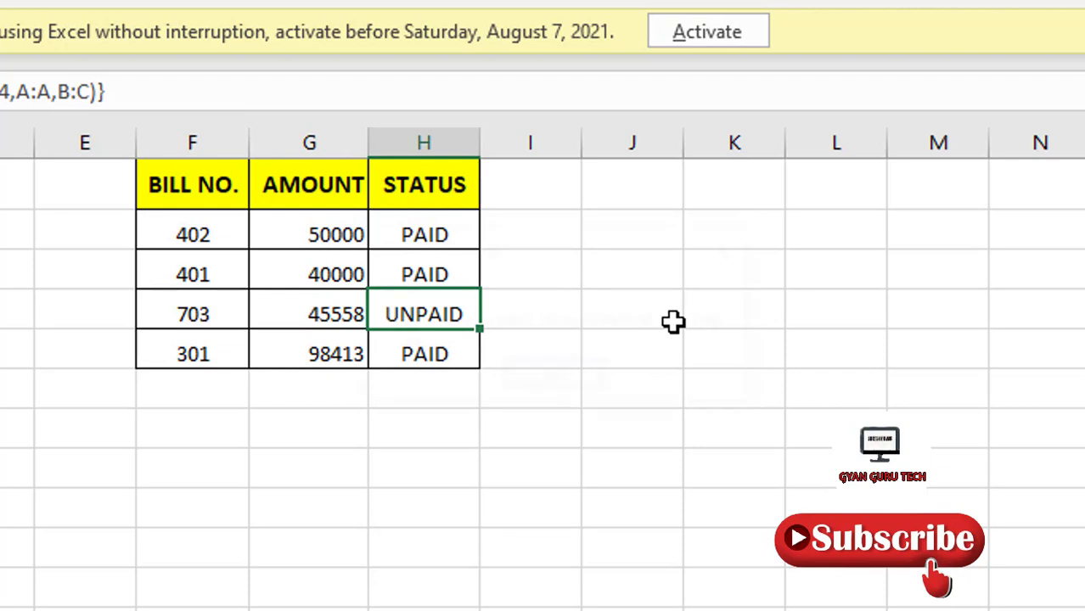
key("Delete")
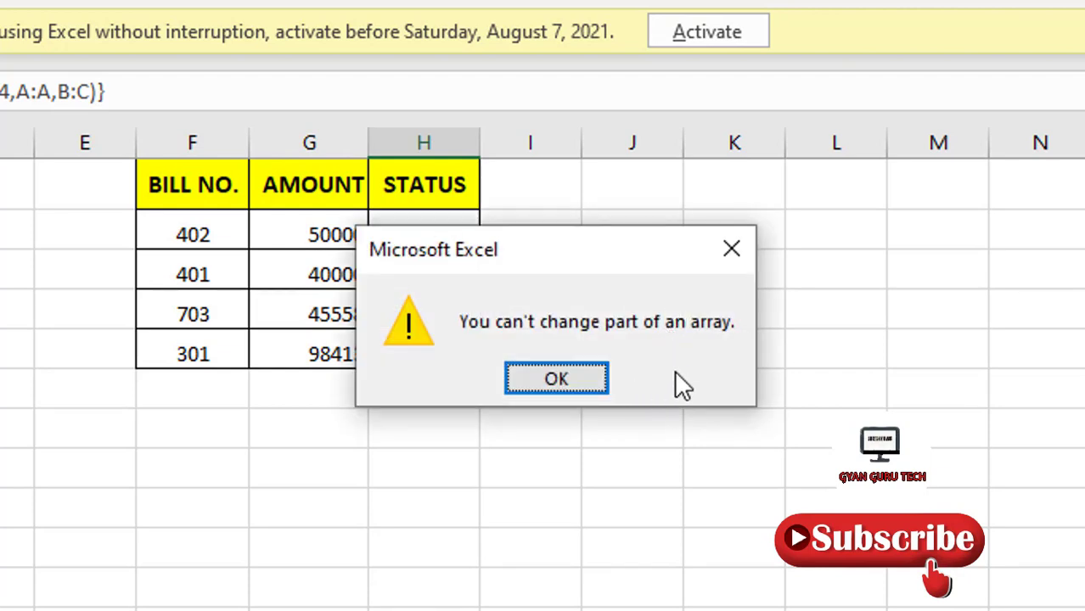
left_click(737, 249)
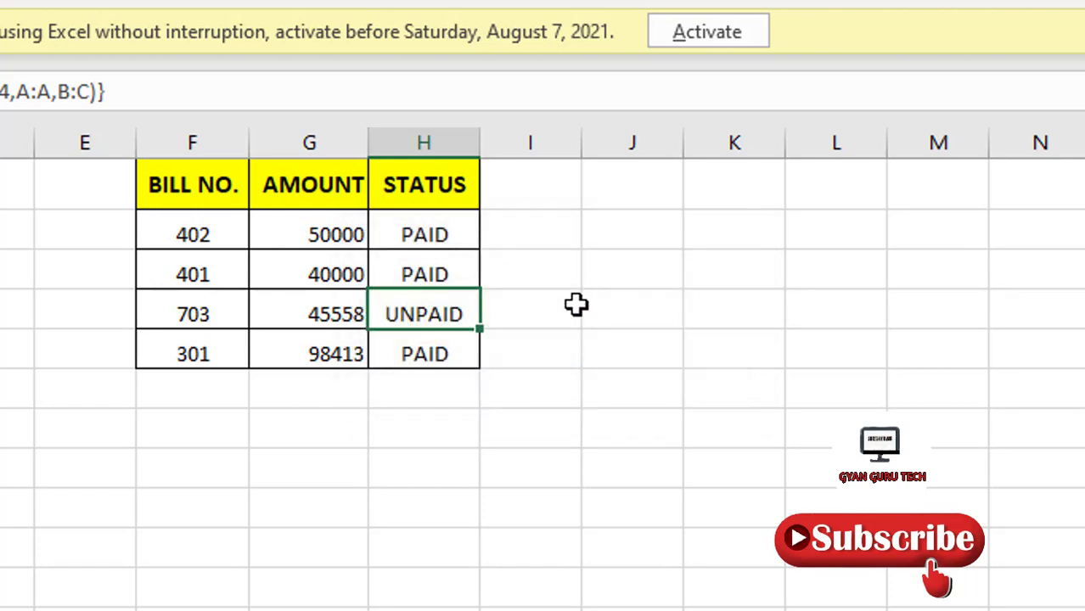
Step: Replace the bill number in cell F3 with 406
left_click(311, 240)
left_click_drag(319, 291, 437, 356)
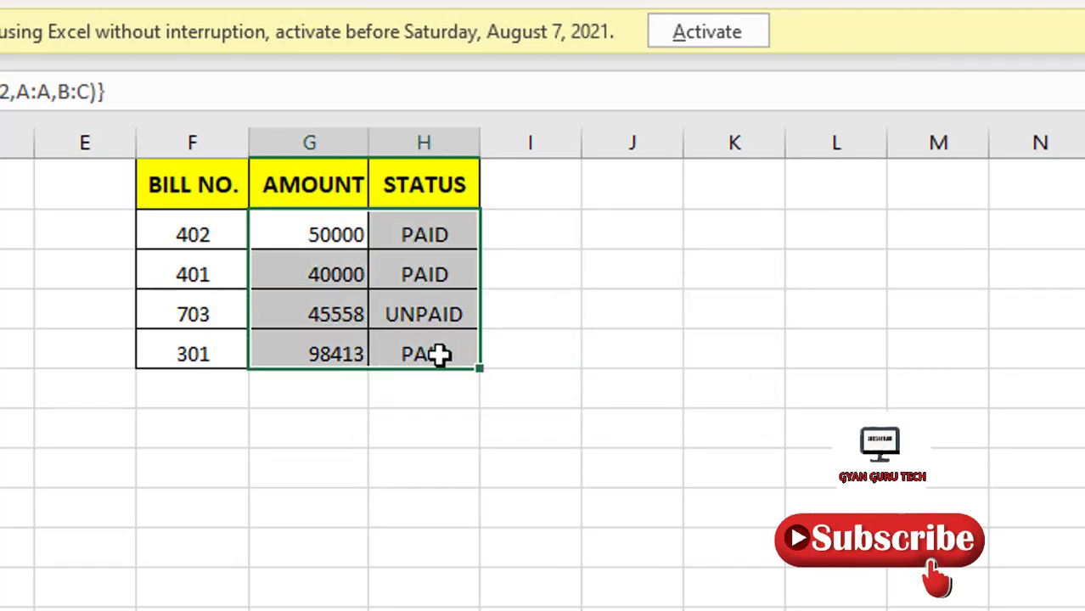
left_click_drag(188, 242, 200, 354)
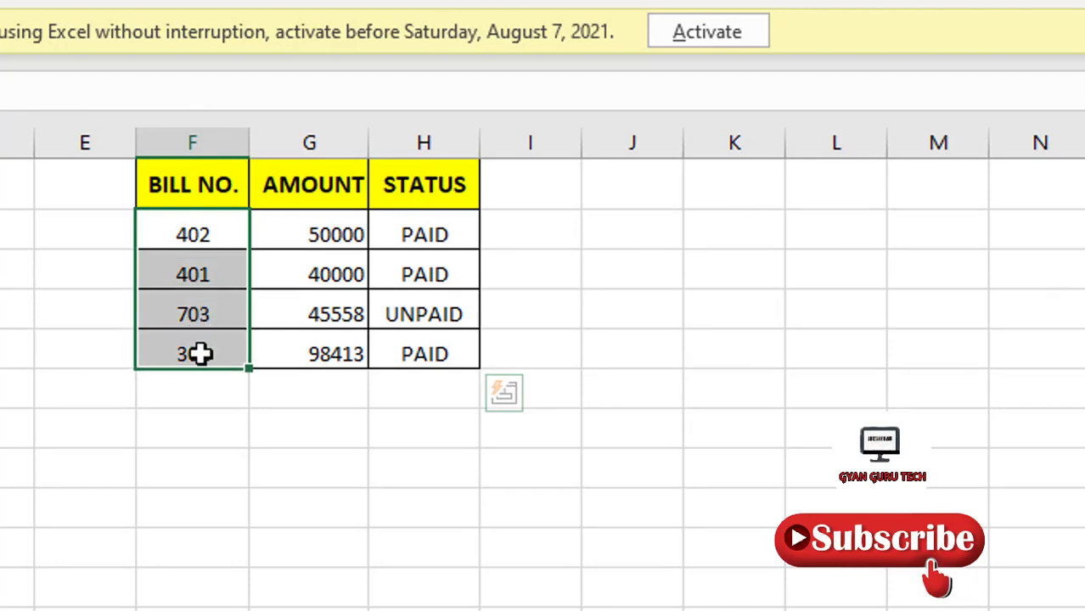
left_click(188, 273)
key("Delete")
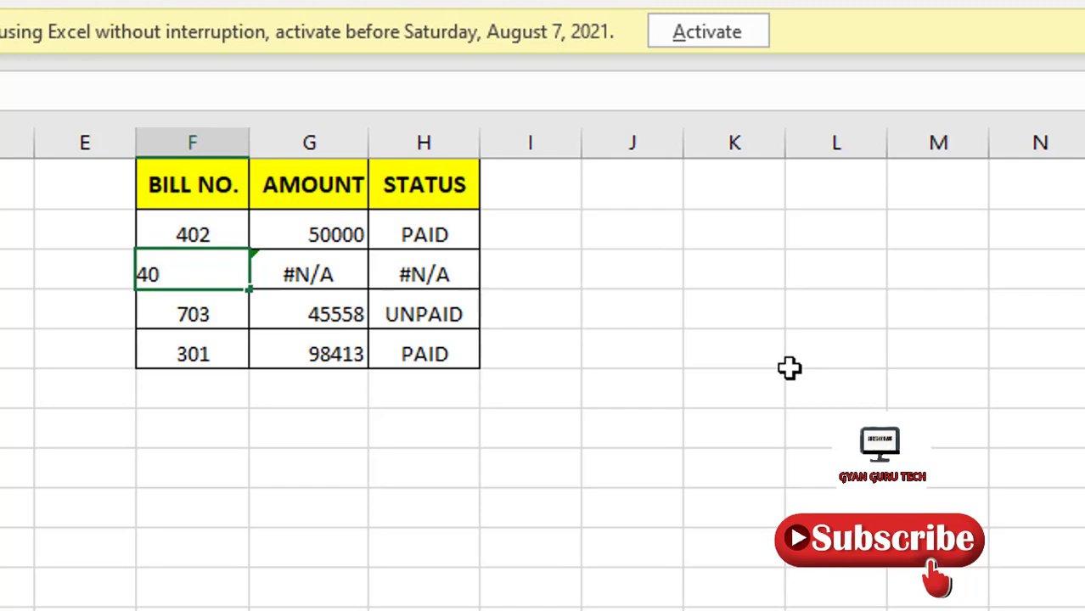
key("Return")
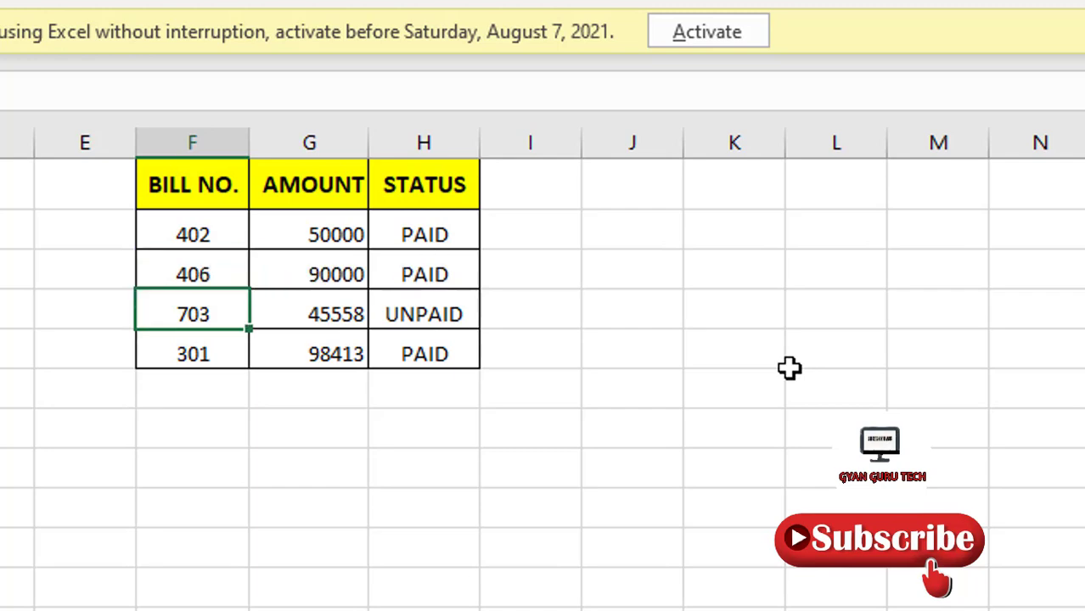